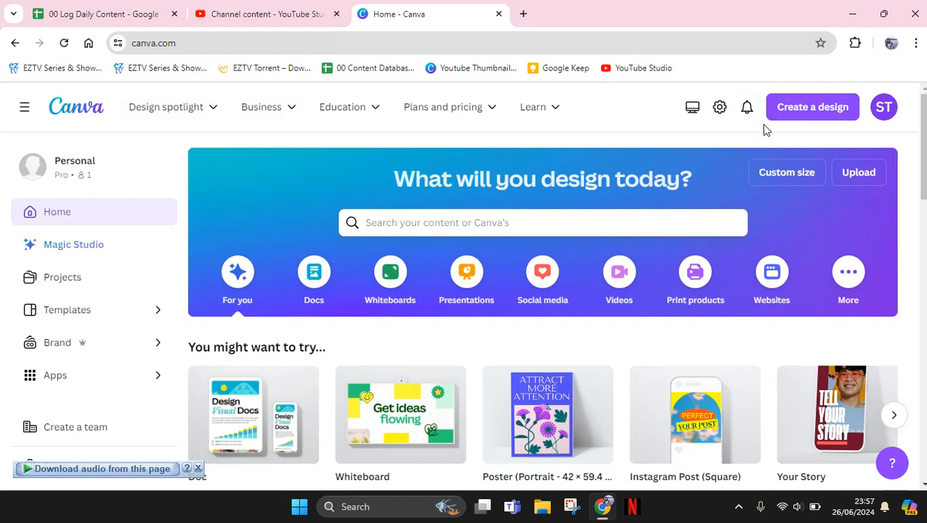
Search for "youtube banner" and open the YouTube Banner template category
left_click(534, 212)
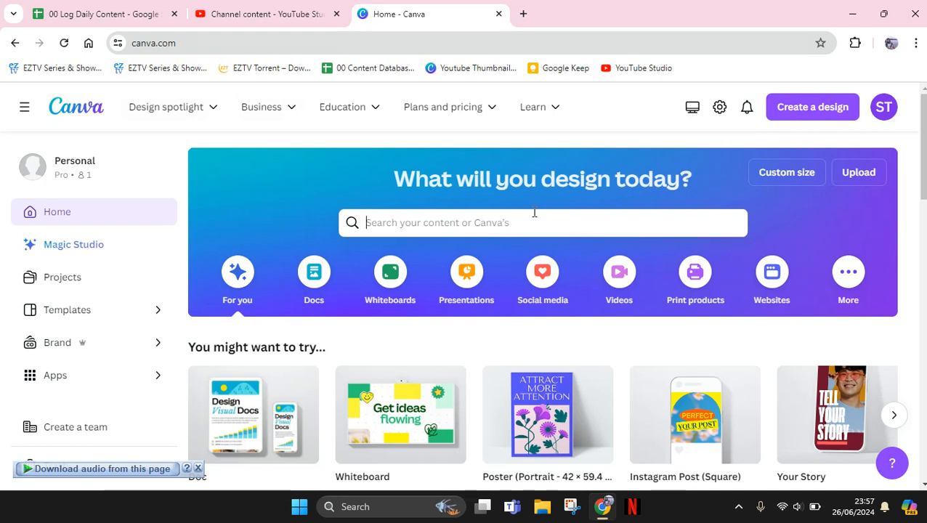
type("you")
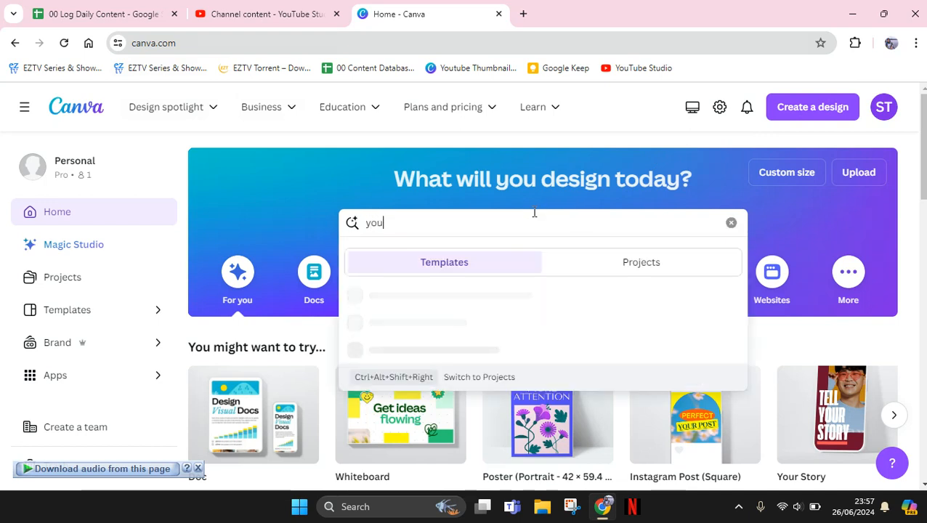
type("tube banner")
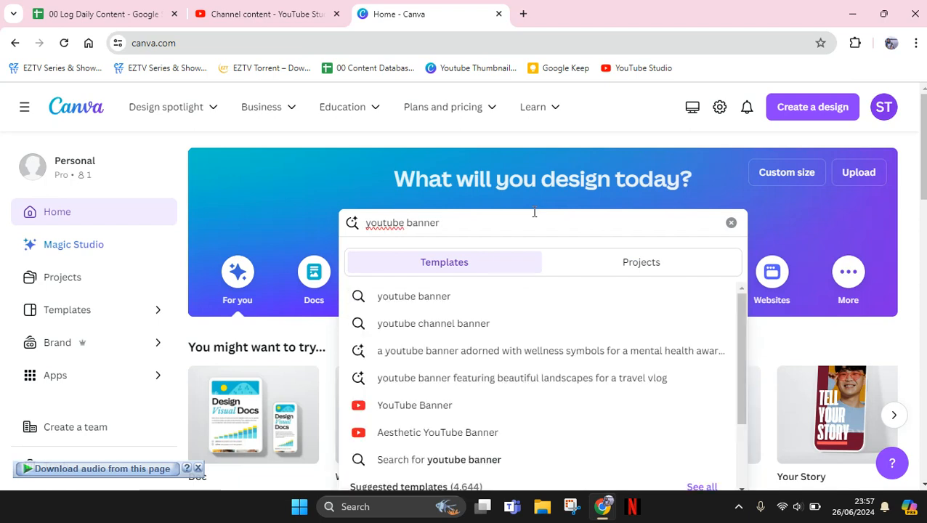
left_click(409, 406)
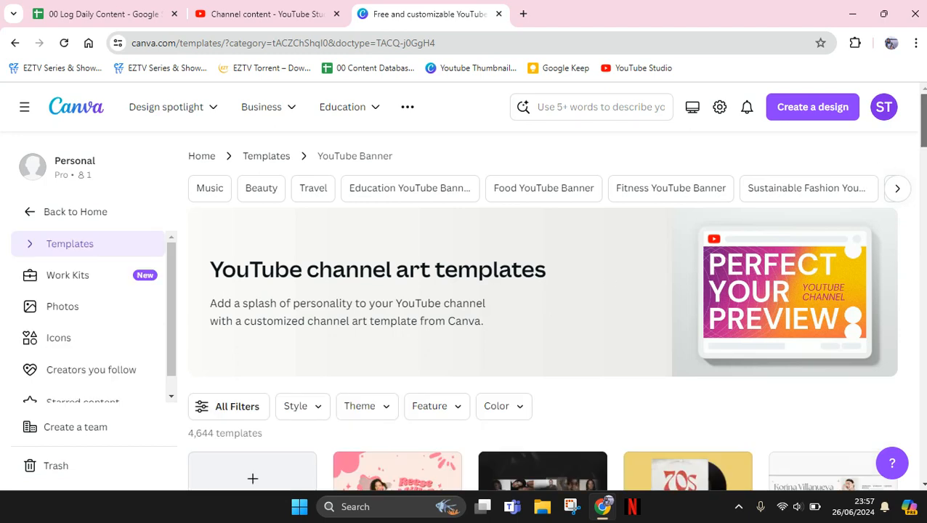
Browse the YouTube channel art templates to compare the available banner designs
scroll(752, 241, "down", 3)
scroll(541, 309, "down", 2)
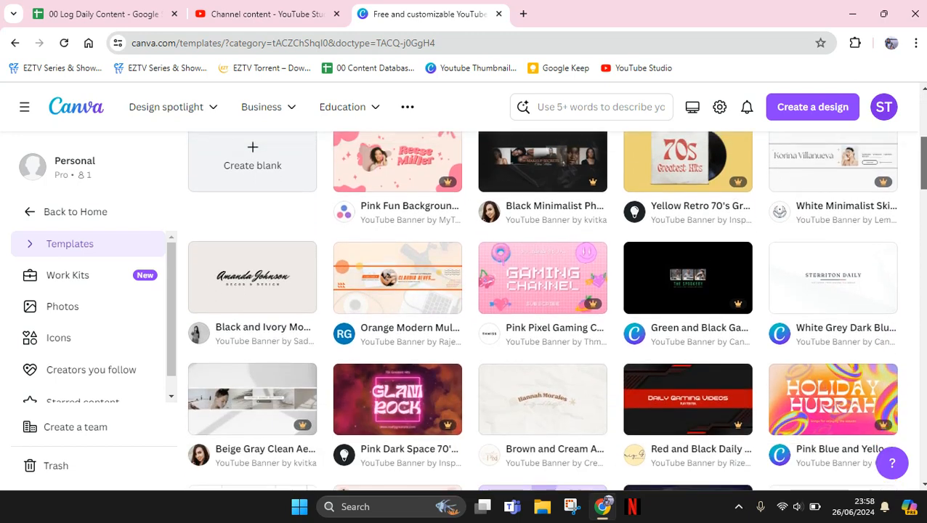
scroll(540, 310, "down", 1)
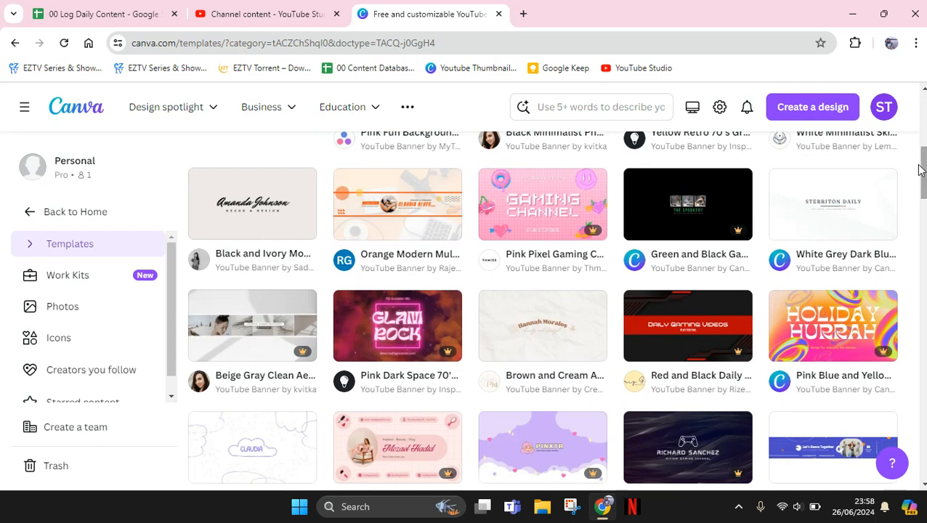
scroll(920, 169, "down", 1)
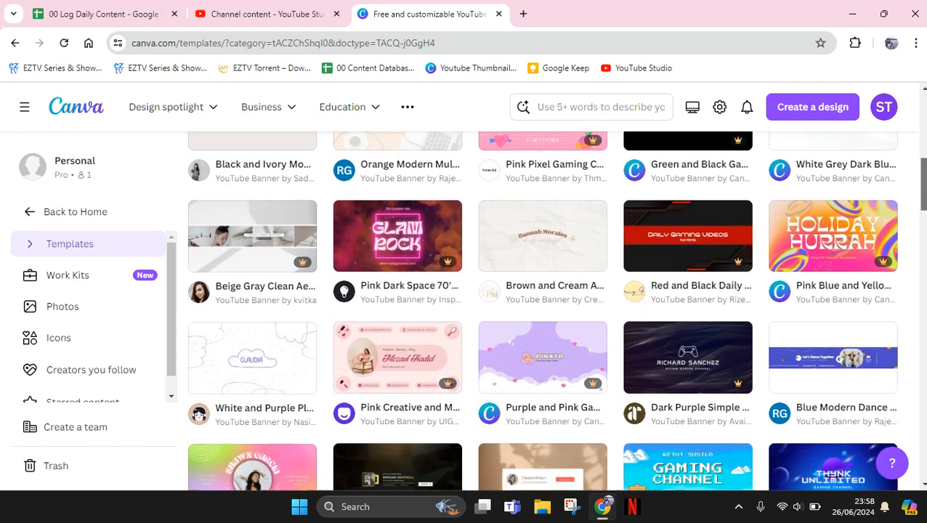
scroll(555, 310, "down", 1)
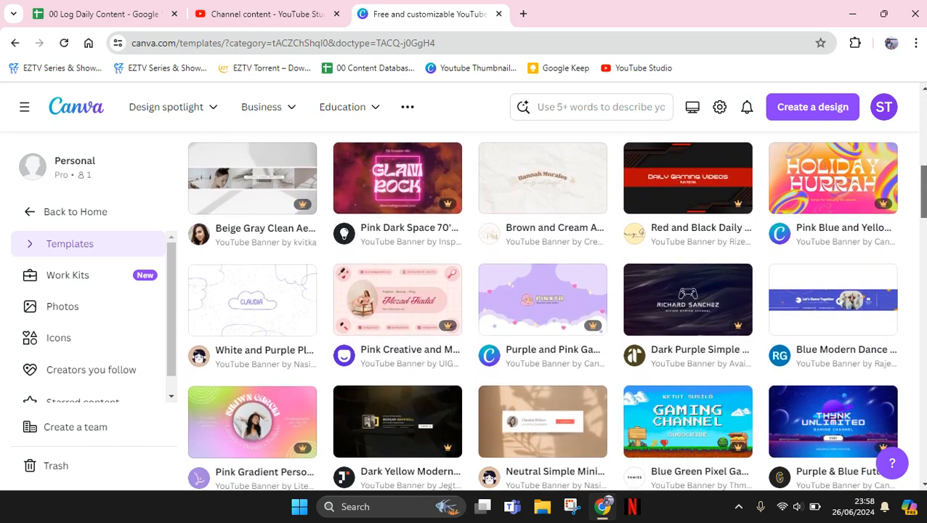
scroll(555, 309, "down", 2)
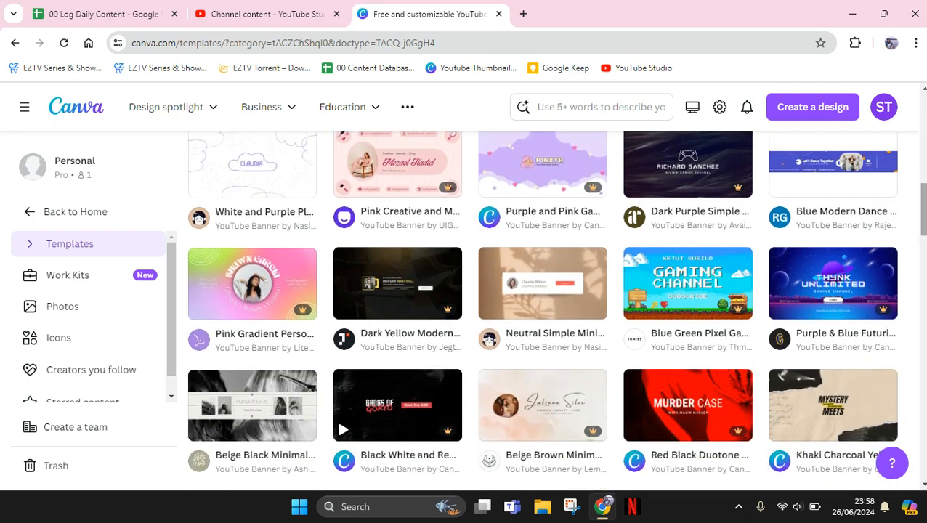
scroll(541, 309, "down", 3)
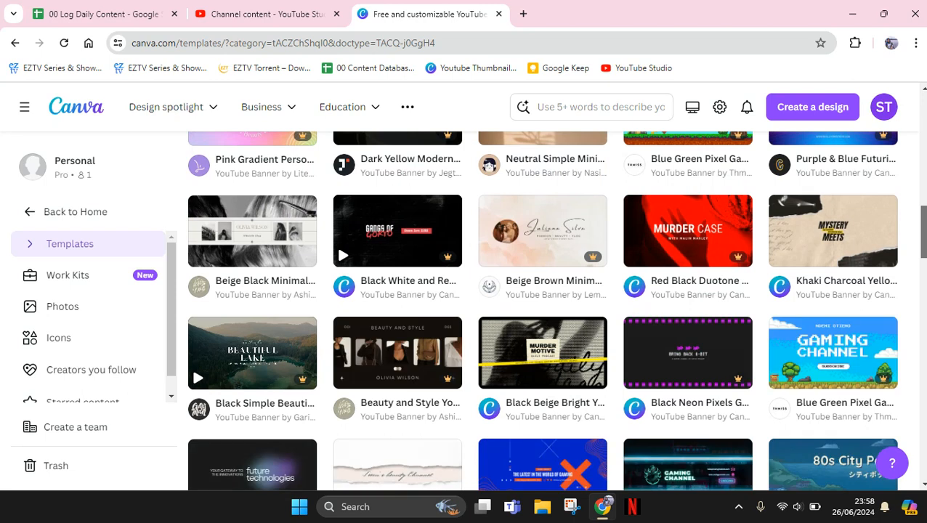
scroll(556, 309, "down", 2)
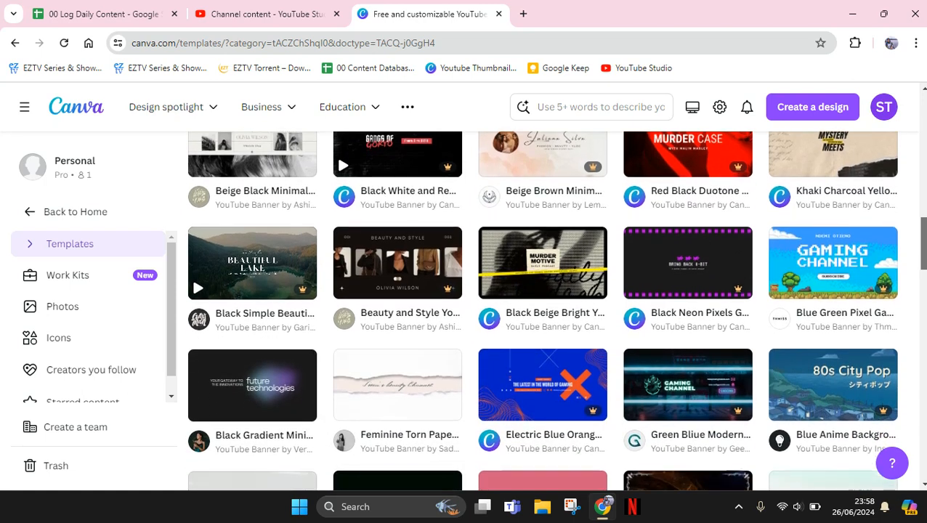
scroll(541, 310, "down", 4)
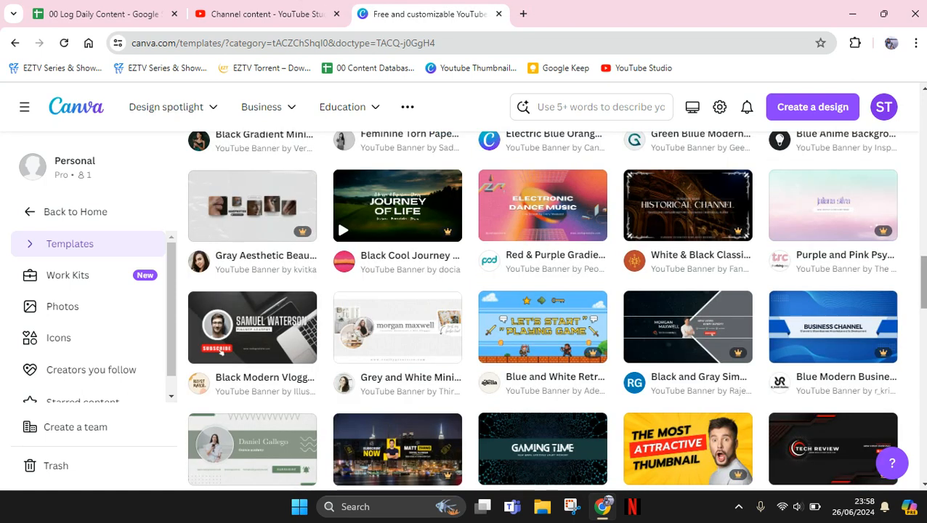
Open the Orange Modern Multipurpose Youtube Banner template for customizing and close the leftover templates page
left_click_drag(921, 281, 920, 128)
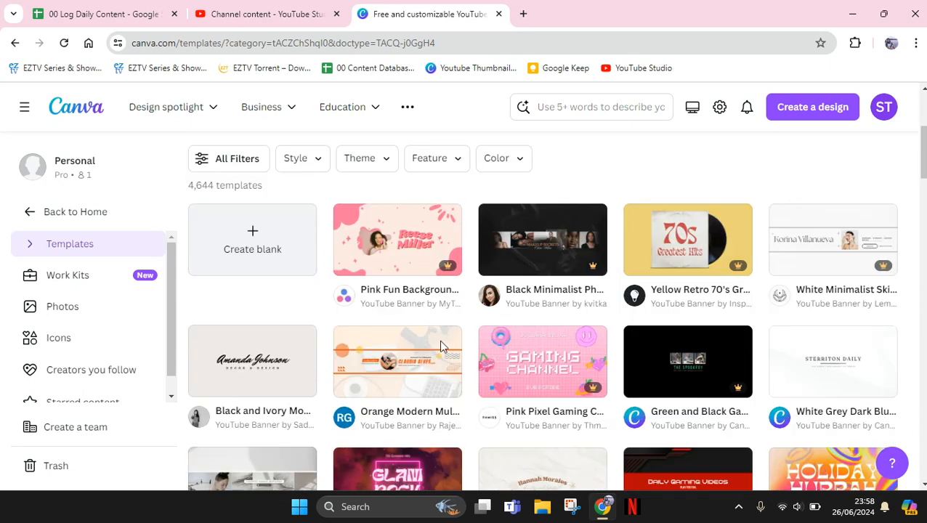
left_click(419, 380)
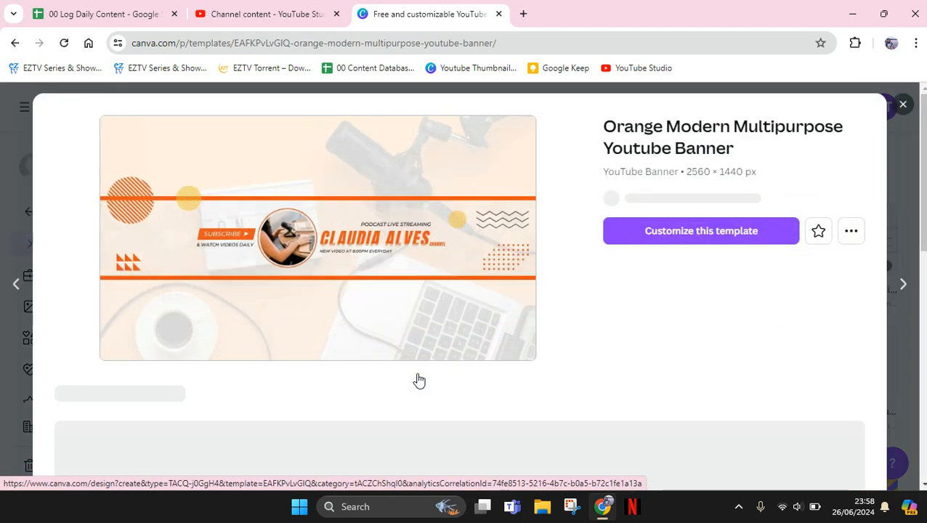
left_click(682, 240)
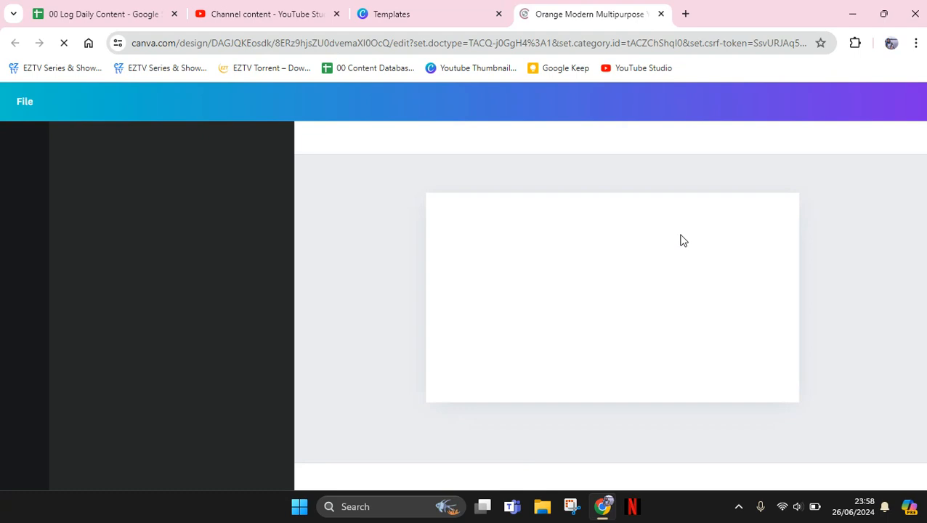
left_click(499, 14)
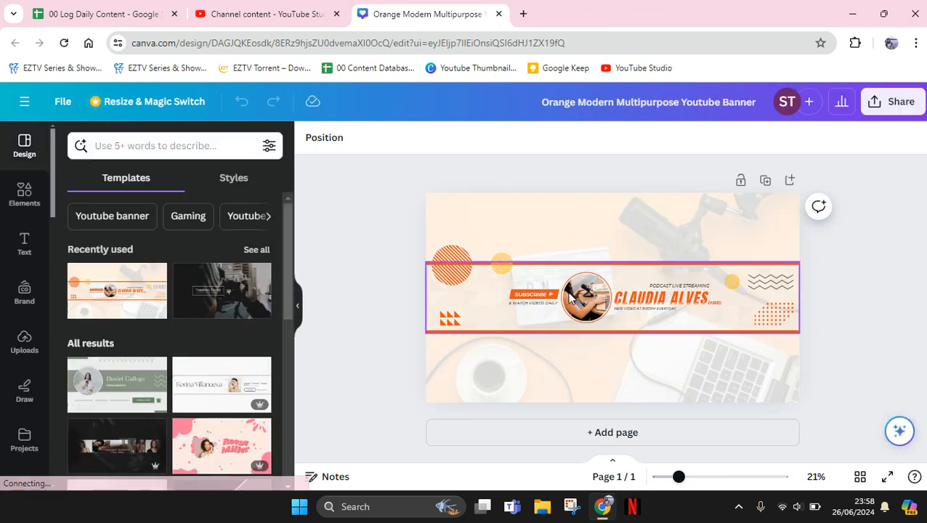
Replace the "PODCAST LIVE STREAMING" text above the channel name with "TUTORIAL & TIPS AND TRICKS"
left_click(702, 478)
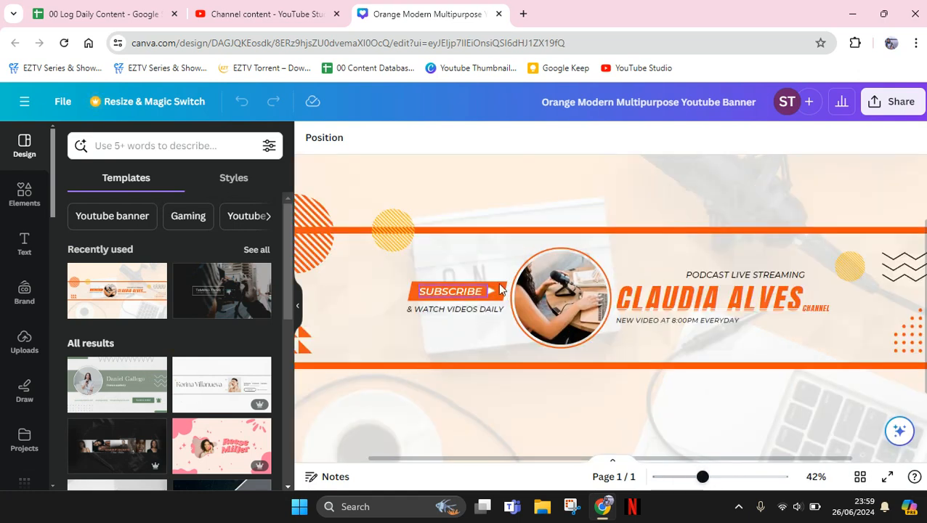
left_click(716, 278)
left_click(683, 360)
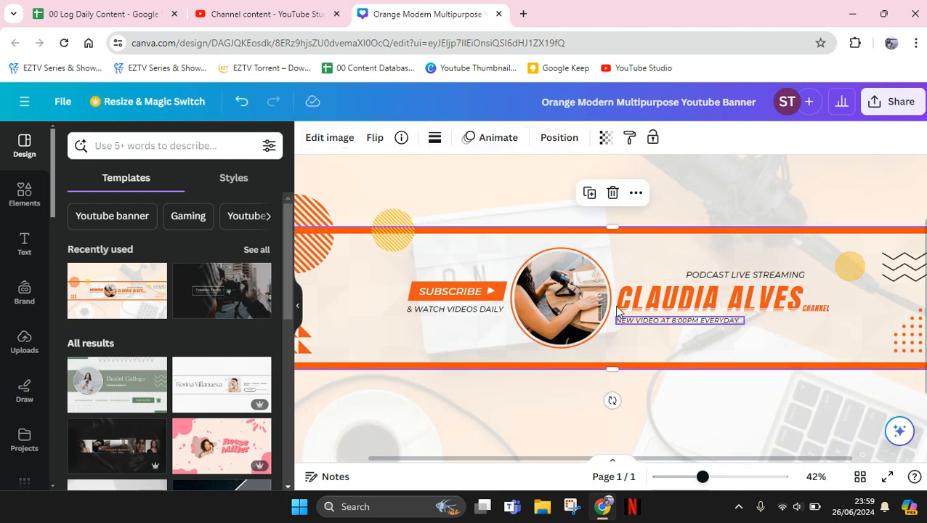
left_click(725, 276)
left_click(726, 276)
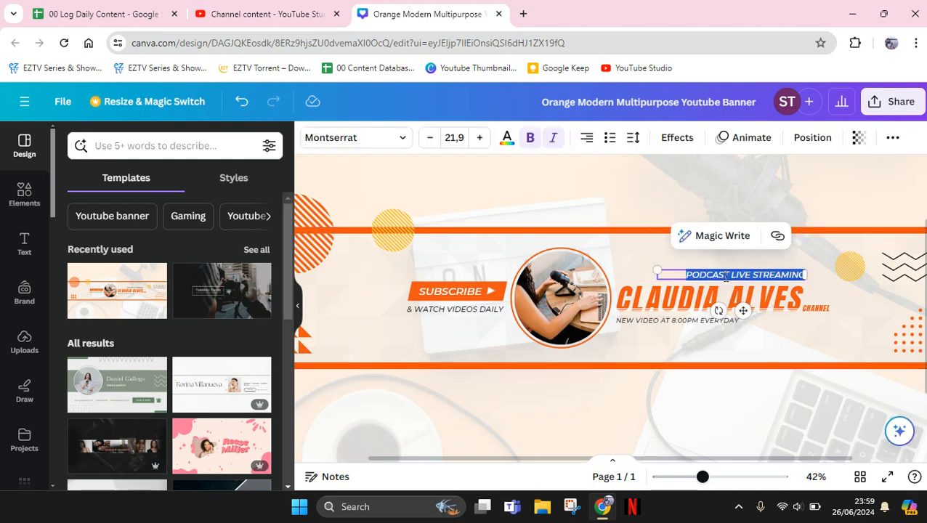
key("BackSpace")
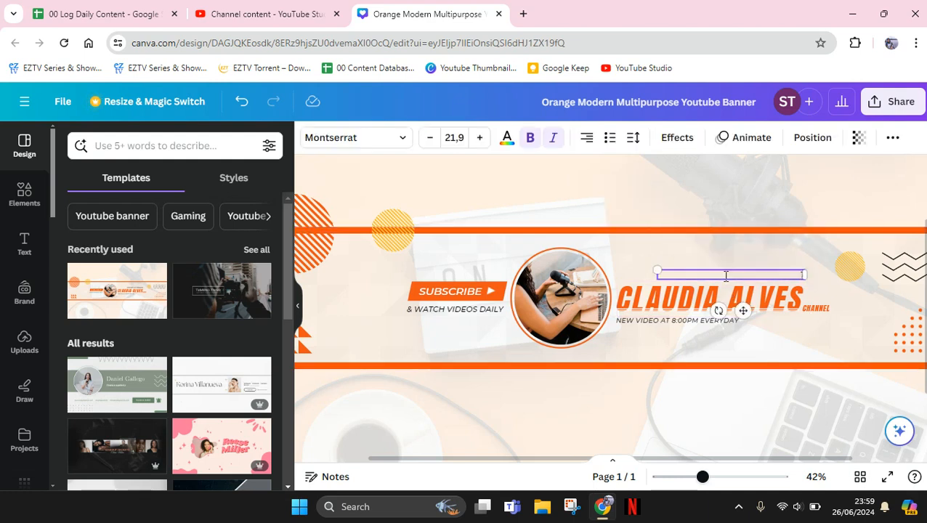
type("TUTORIAL & TIPS AND TRICKS")
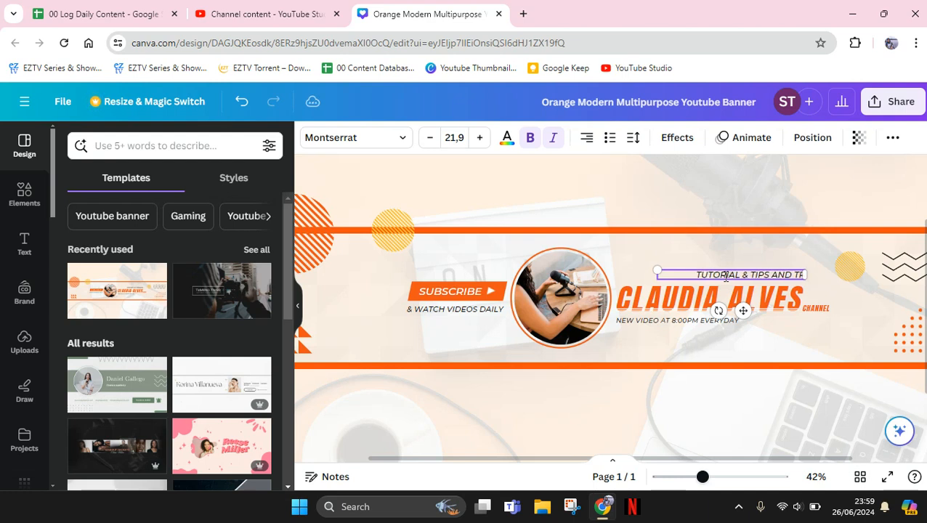
Delete the two thin lines that cross the lower part of the large orange channel name
left_click(692, 307)
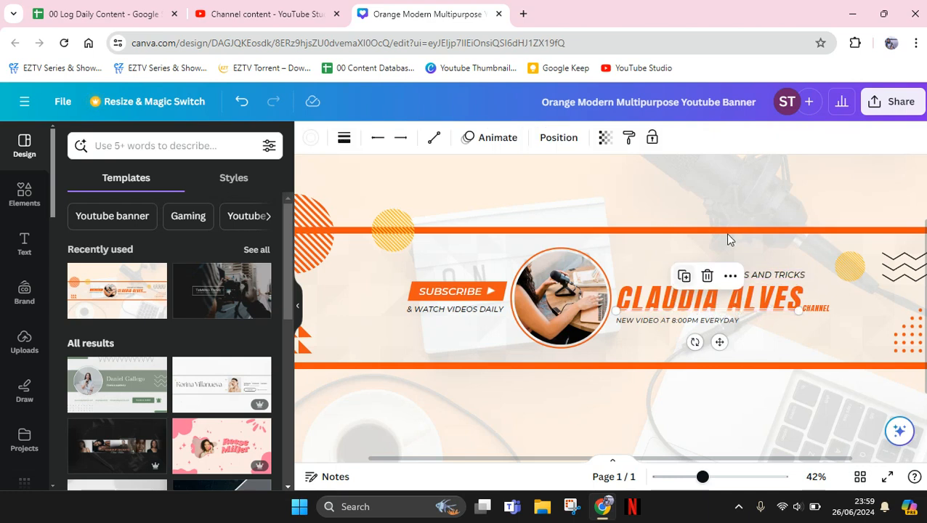
left_click(709, 278)
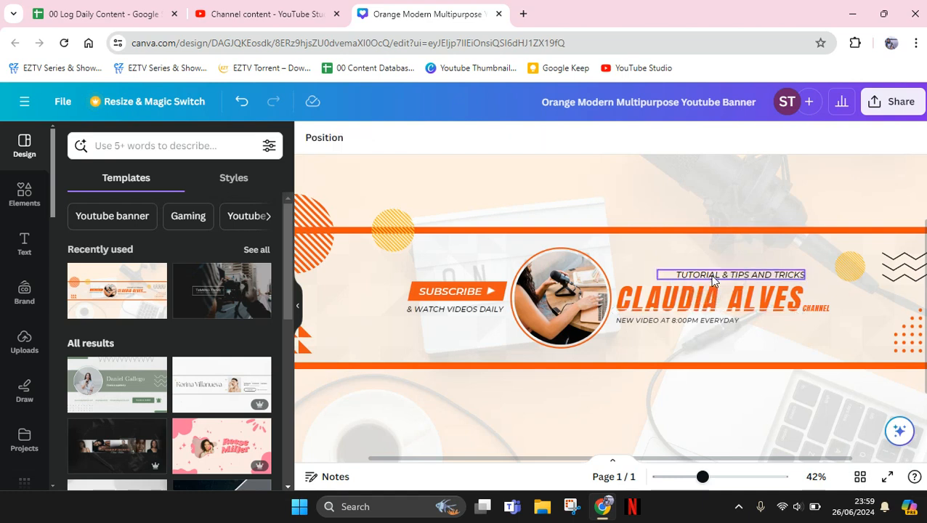
left_click(676, 308)
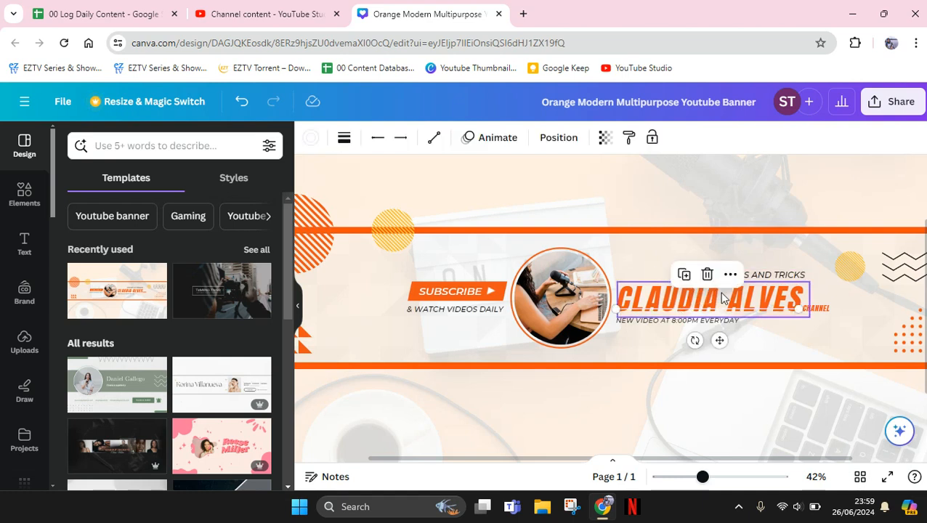
left_click(710, 277)
Replace the large orange channel name with "TONGCREATIVE" and enlarge the small "CHANNEL" label so it reaches the name
double_click(702, 298)
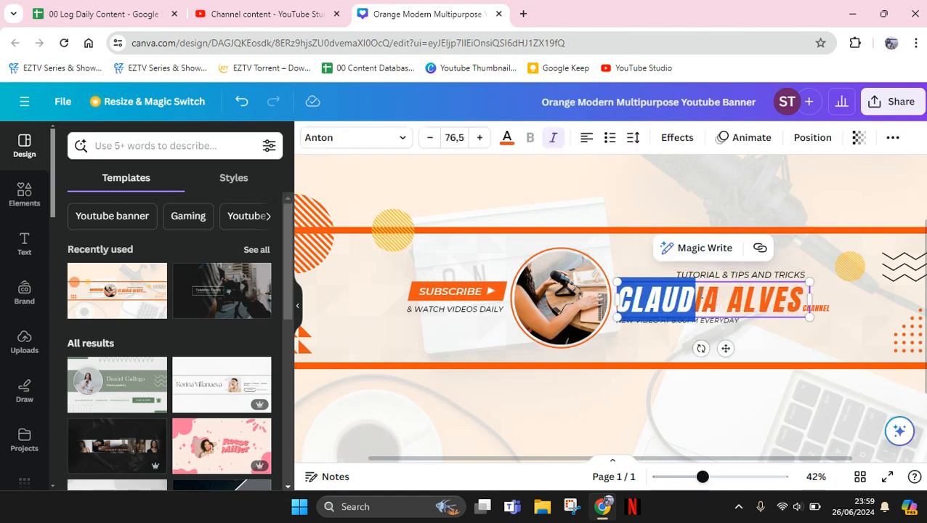
type("T")
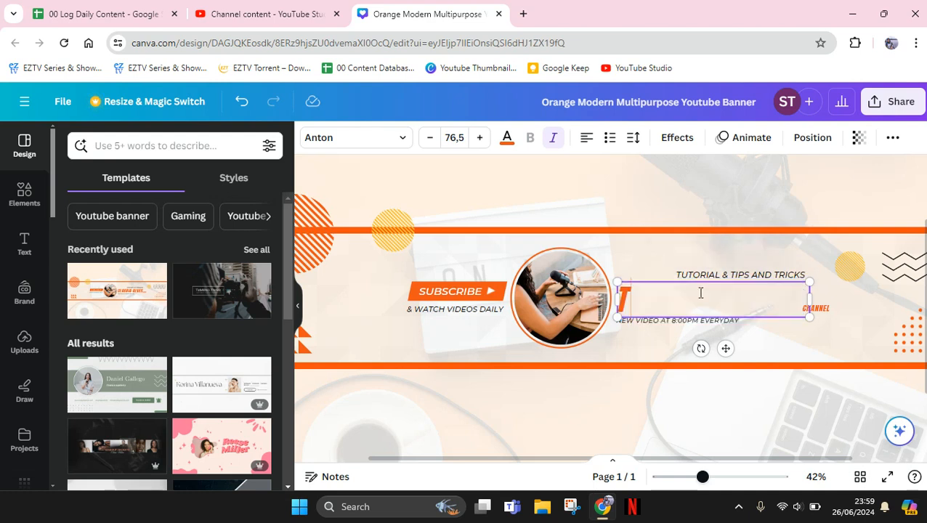
type("ONGCREATIVE")
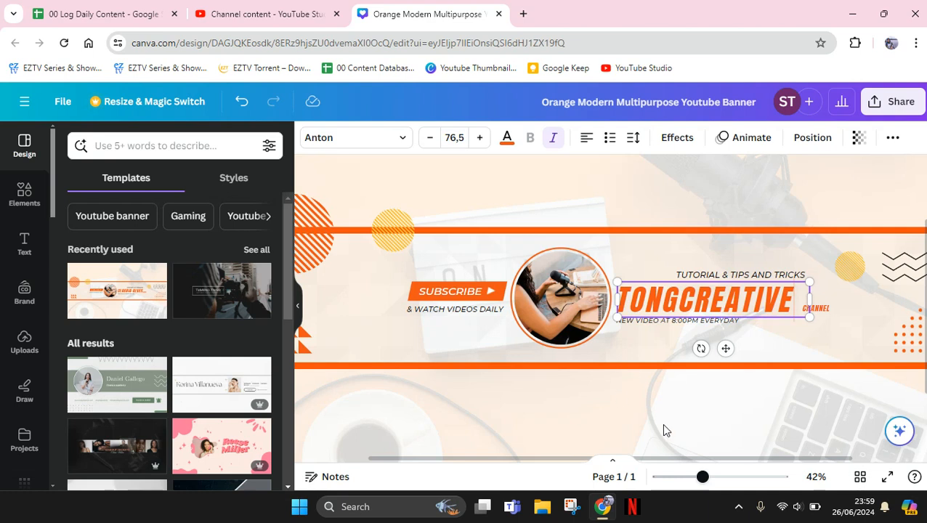
left_click(691, 414)
left_click(802, 305)
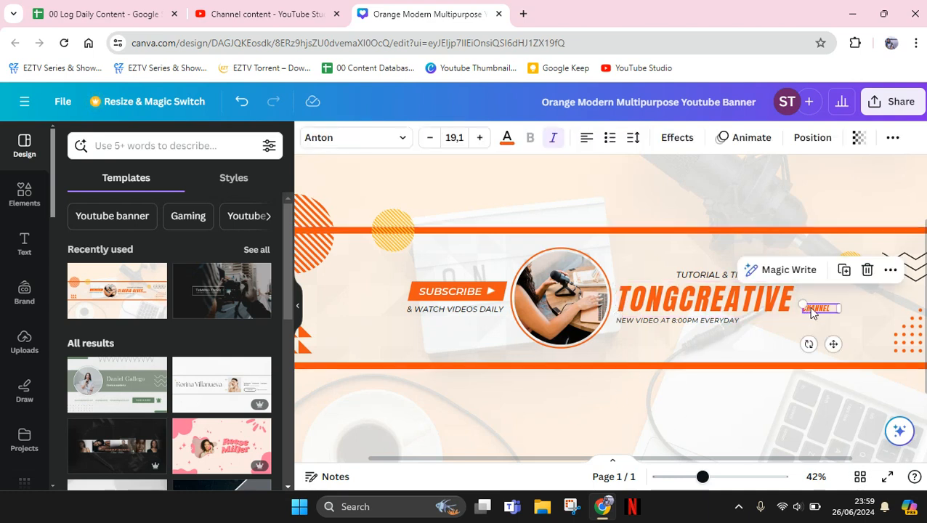
left_click_drag(802, 304, 792, 303)
Remove "AT 8:00PM" from the small line below the channel name so it reads "NEW VIDEO EVERYDAY"
left_click(679, 320)
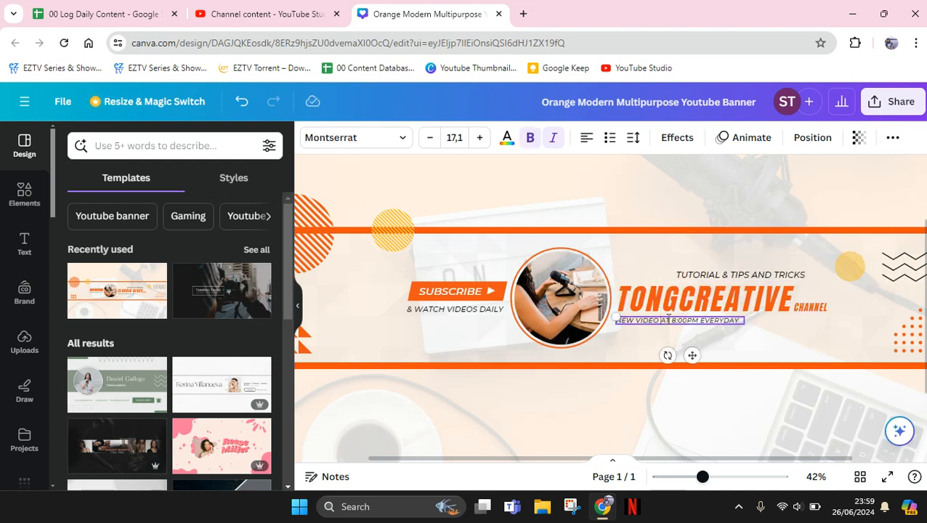
key("BackSpace")
left_click(564, 372)
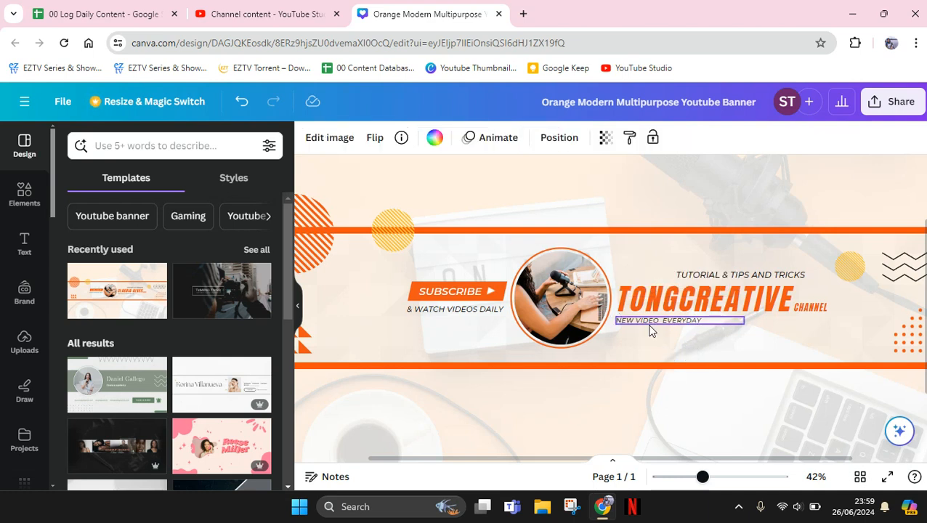
Search the banner templates for "blue" to find a blue design to take colors from
left_click(684, 477)
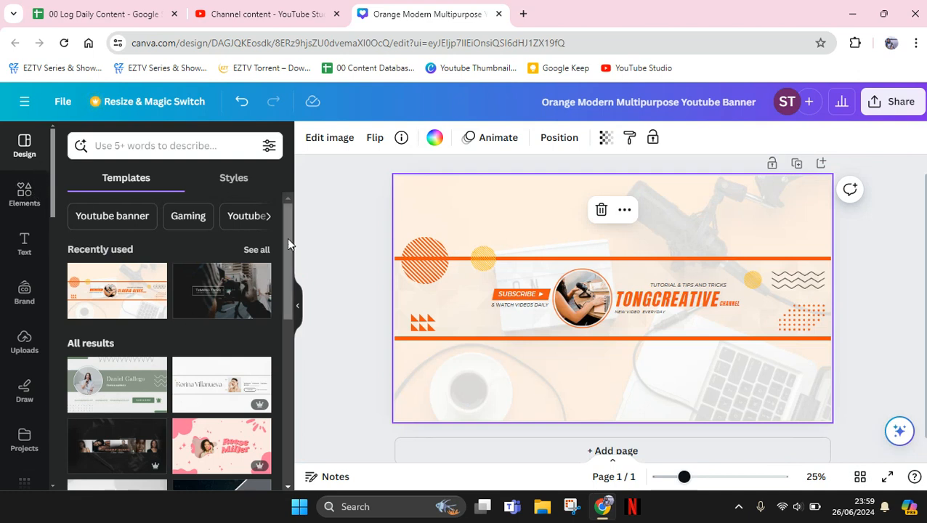
left_click(211, 142)
type("blue")
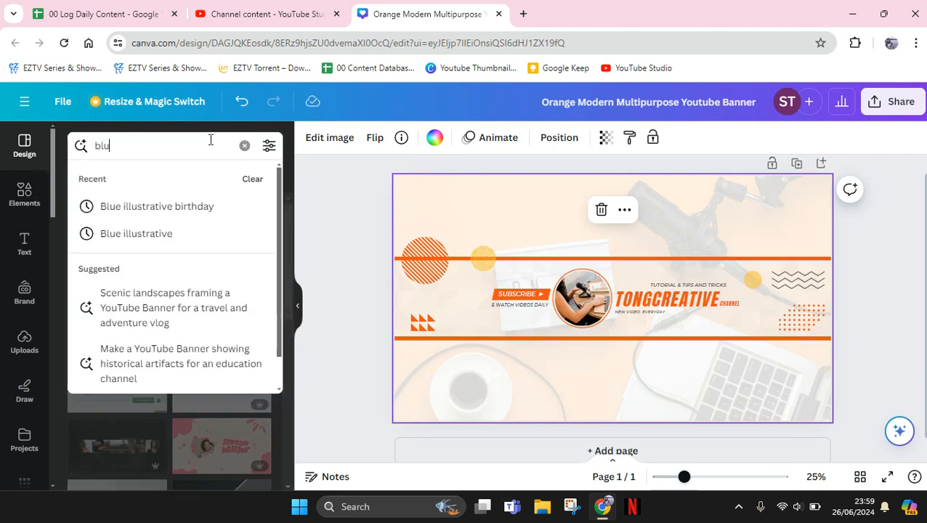
key("Return")
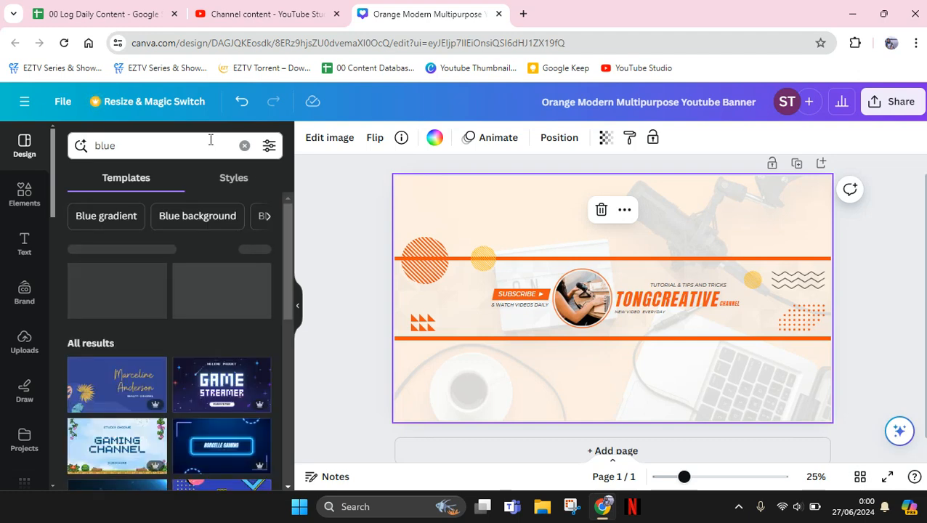
Apply only the colors of the "Blue Modern Gamer E-sports YouTube Banner" template to the TONGCREATIVE banner
left_click_drag(286, 252, 287, 278)
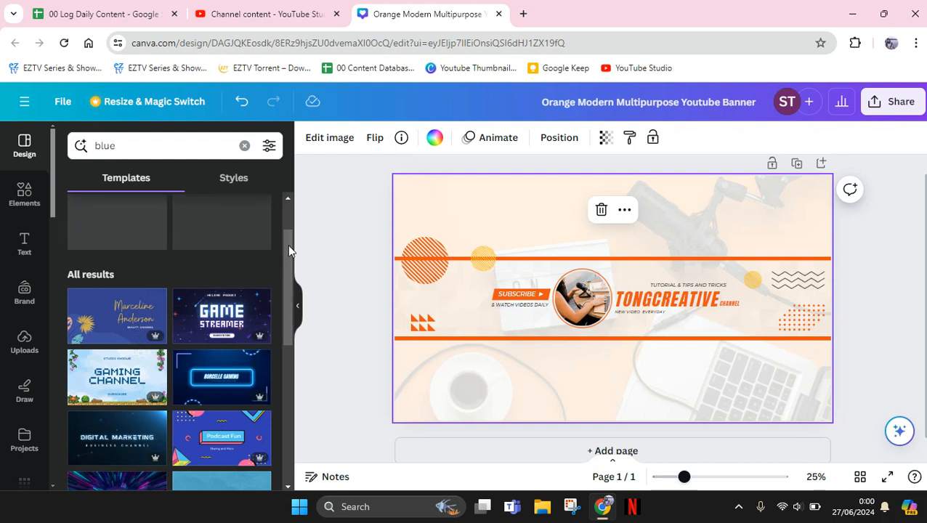
left_click_drag(288, 250, 295, 300)
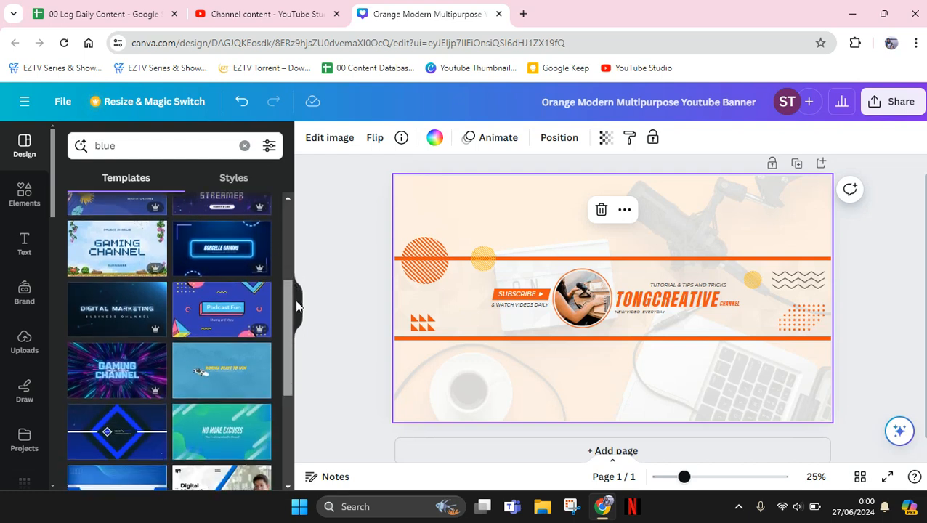
scroll(154, 420, "up", 3)
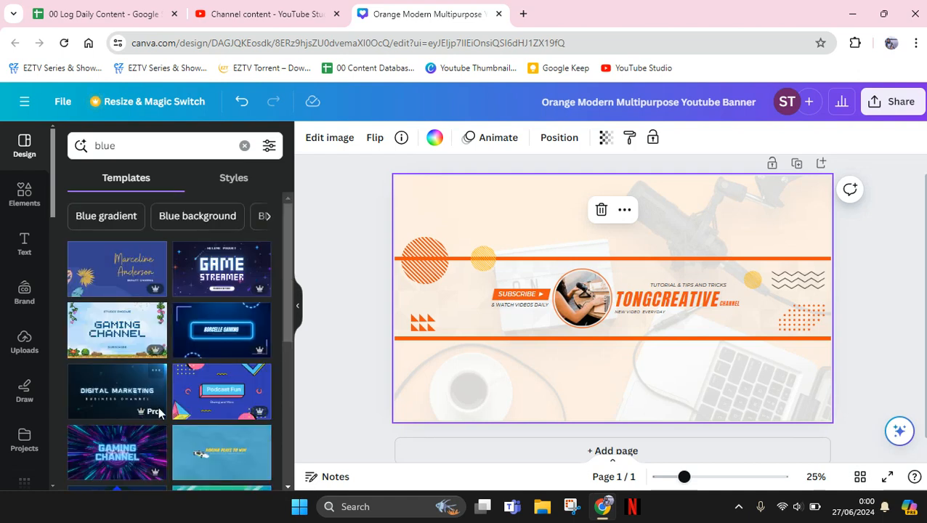
left_click_drag(291, 252, 295, 301)
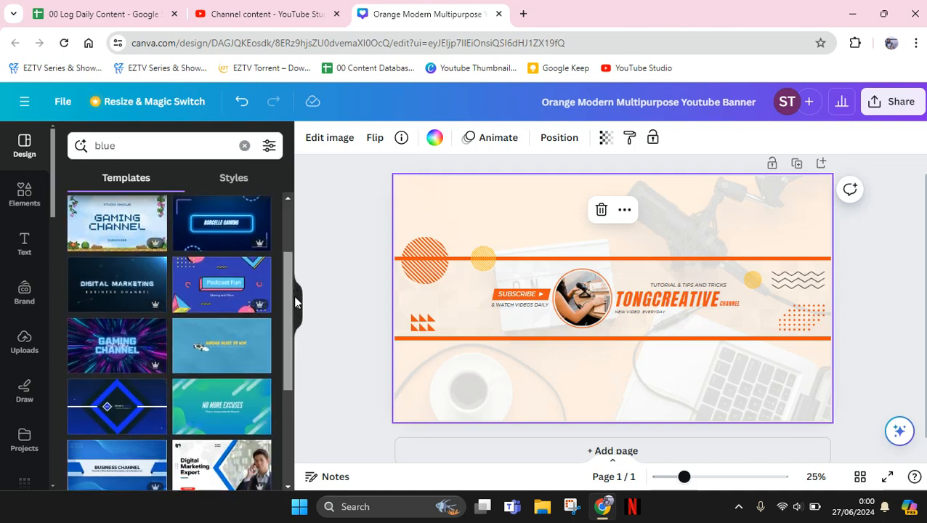
left_click(157, 391)
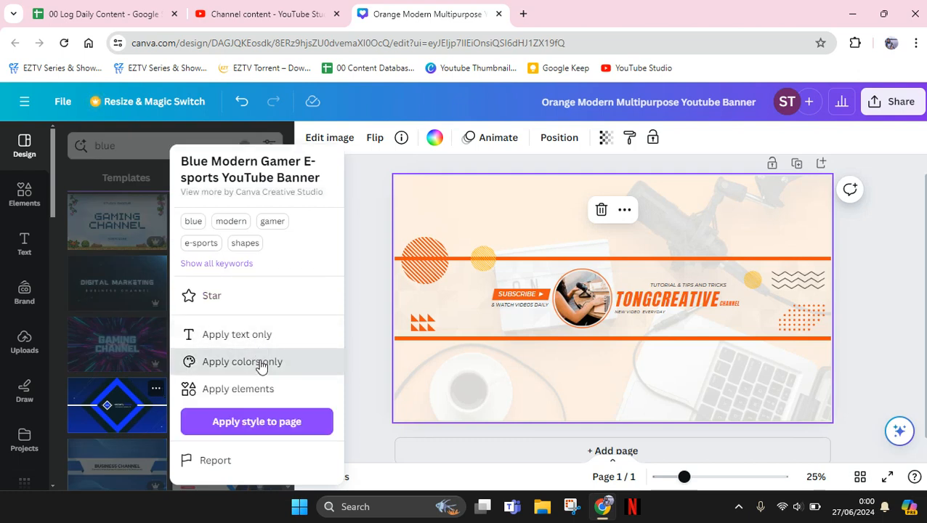
left_click(261, 365)
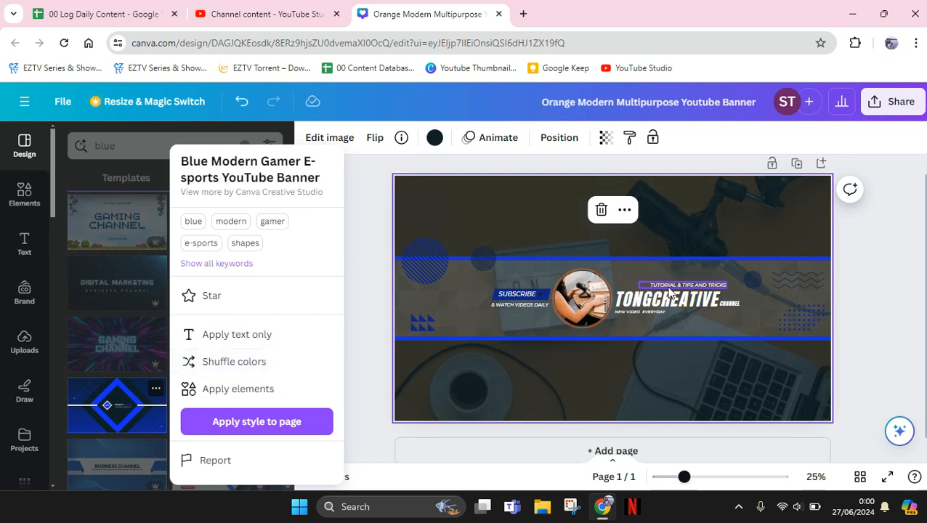
left_click(458, 407)
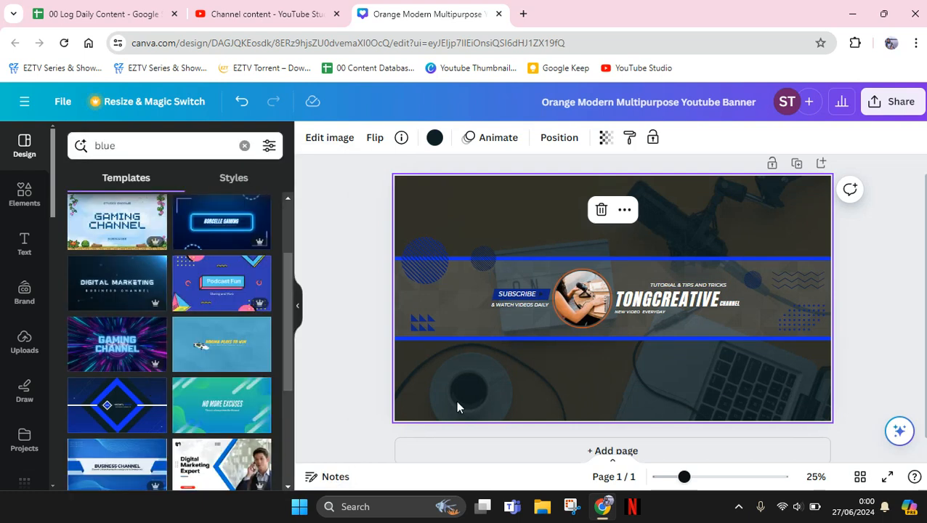
left_click(333, 356)
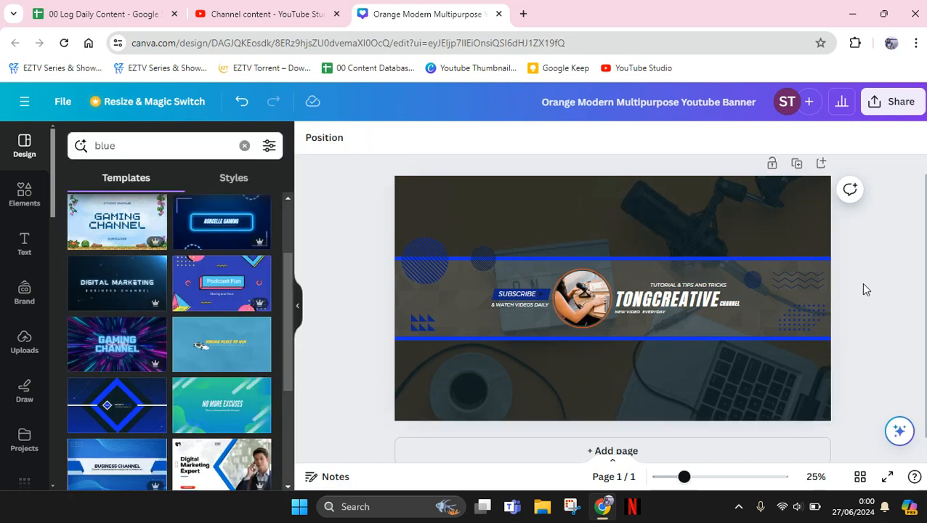
Download the finished banner as a PNG at size 1 (2,560 × 1,440 px)
left_click(888, 109)
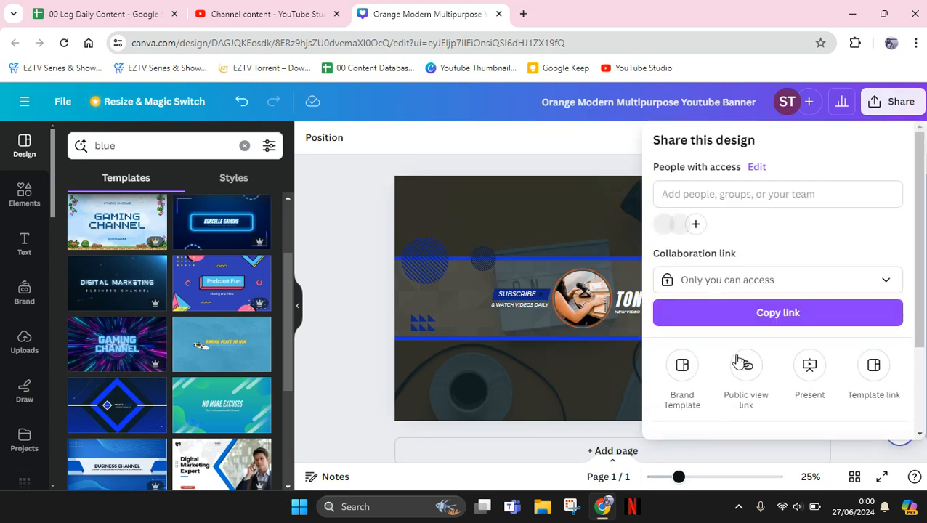
scroll(917, 366, "down", 2)
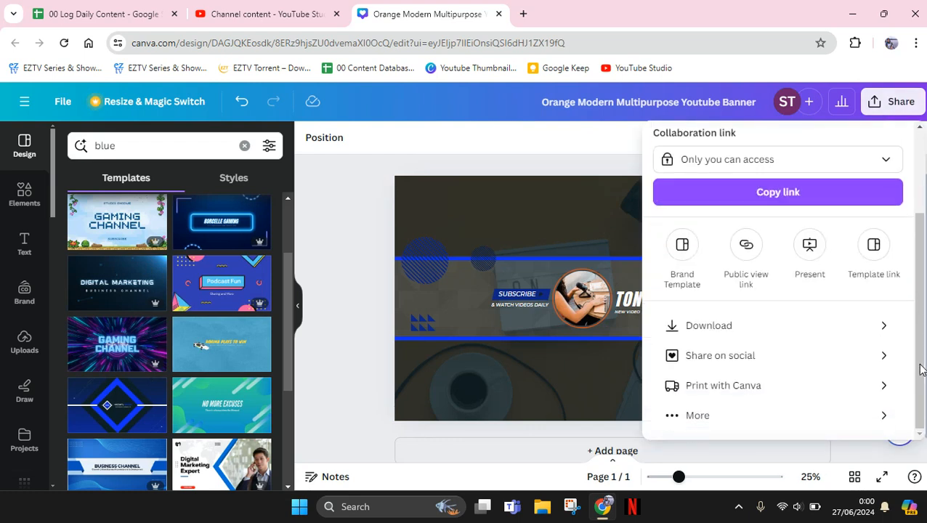
left_click(782, 326)
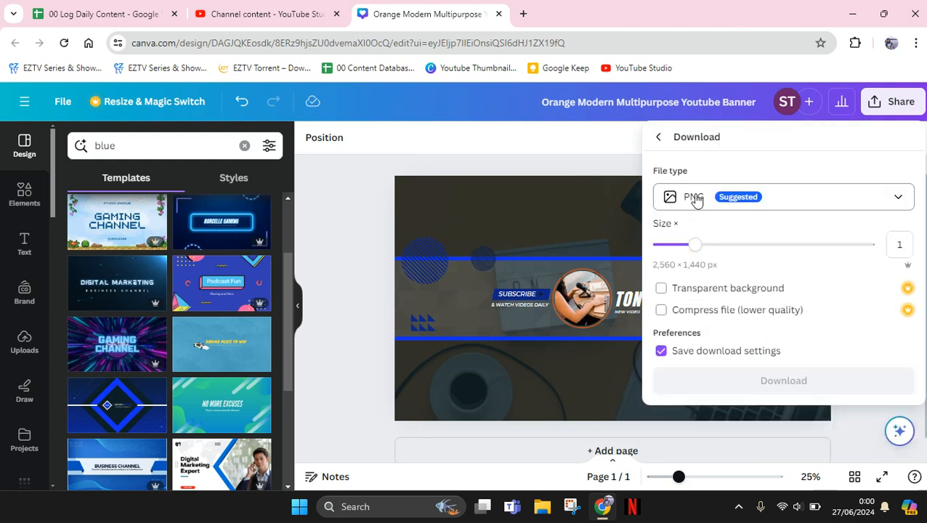
left_click(737, 374)
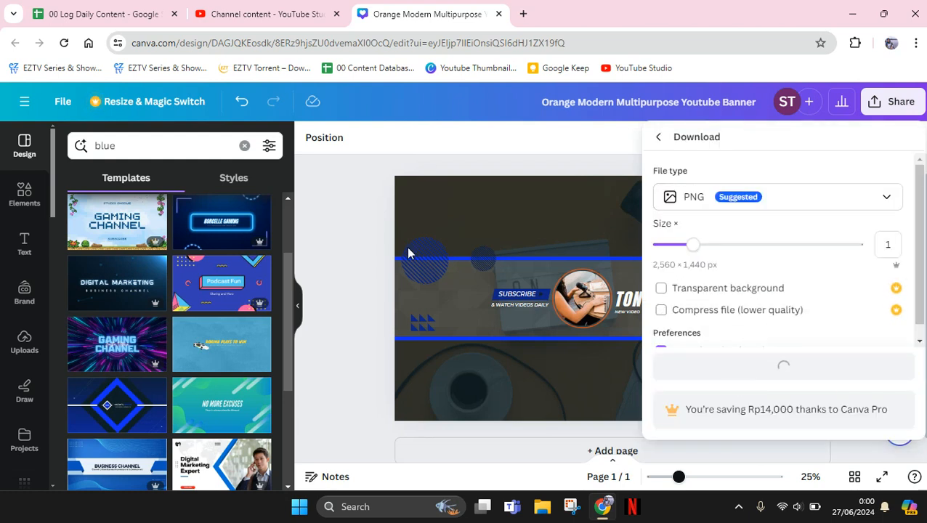
left_click(276, 7)
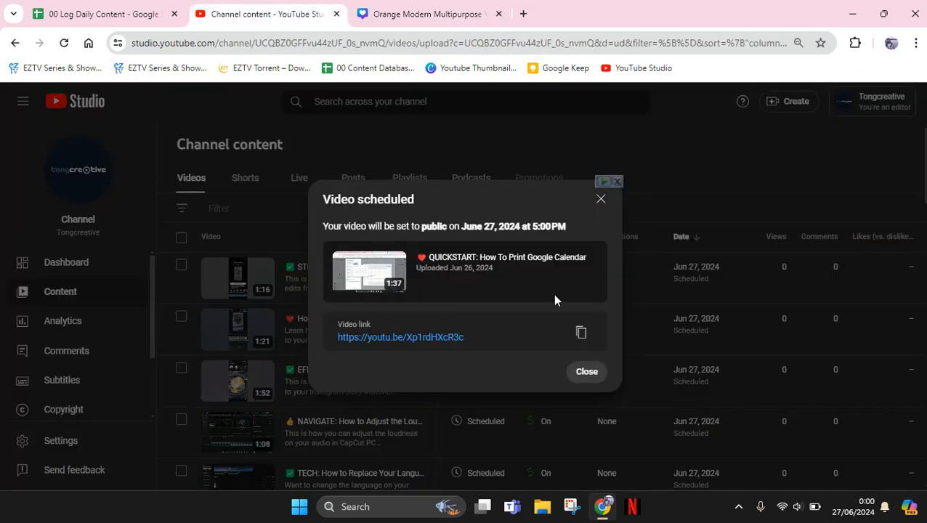
left_click(587, 372)
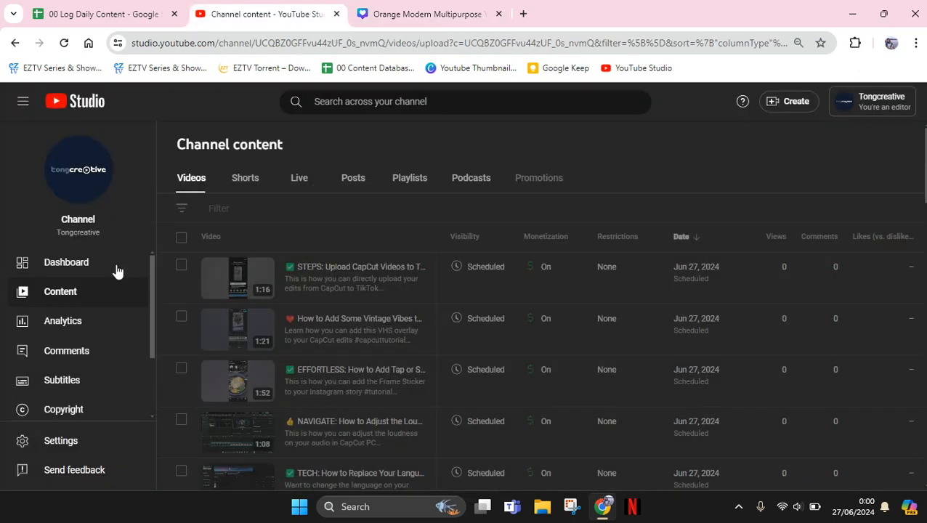
left_click(852, 109)
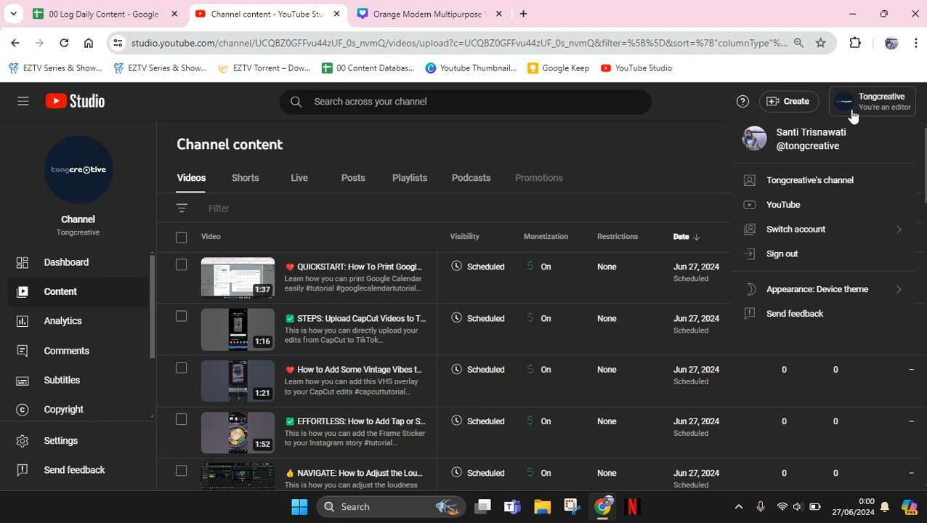
left_click(842, 183)
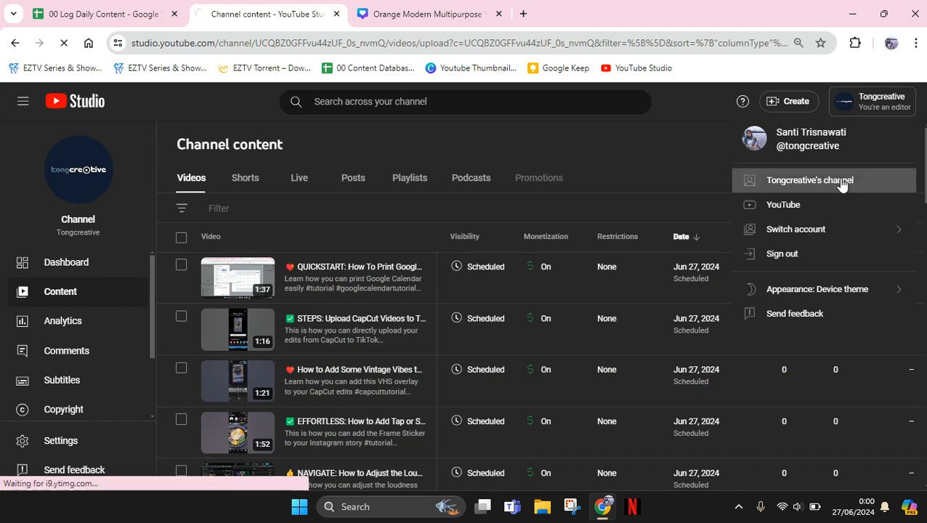